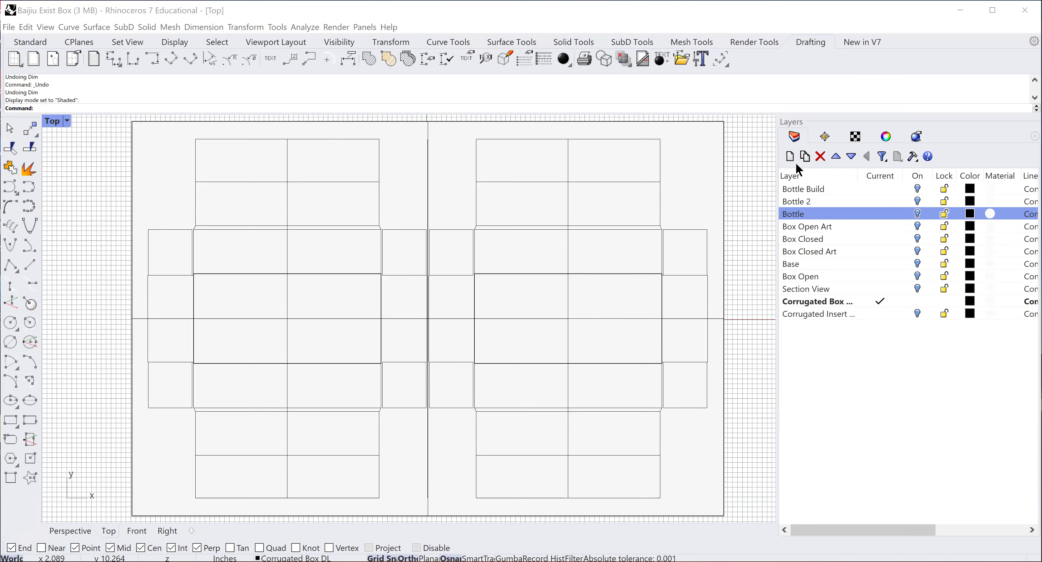
- Examine the two box dielines, the gap between them and the rectangular sheet surface behind them
{"action": "left_click", "coordinate": [416, 272]}
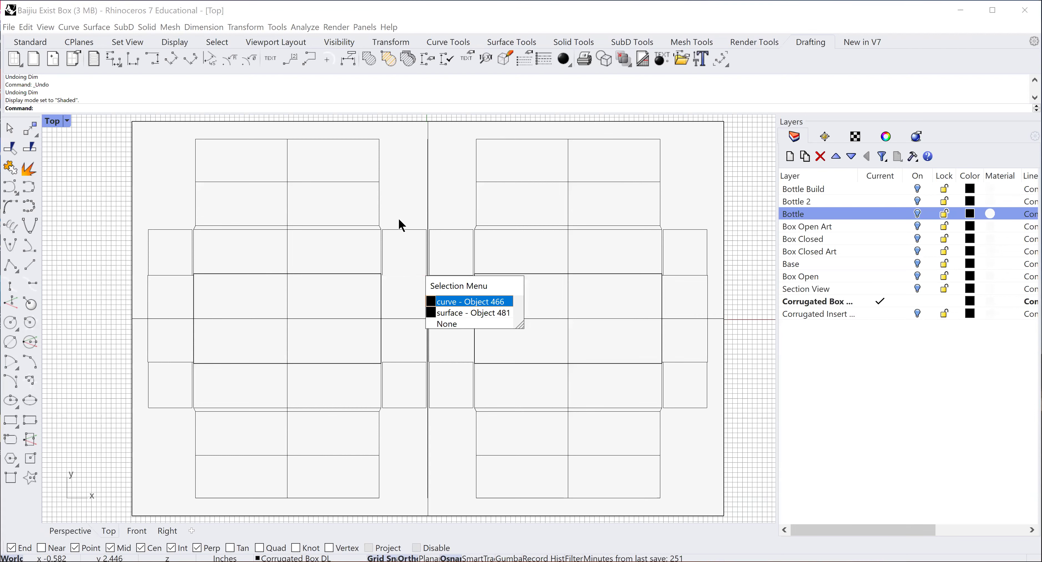
{"action": "key", "text": "Escape"}
{"action": "scroll", "coordinate": [414, 269], "scroll_direction": "up", "scroll_amount": 5}
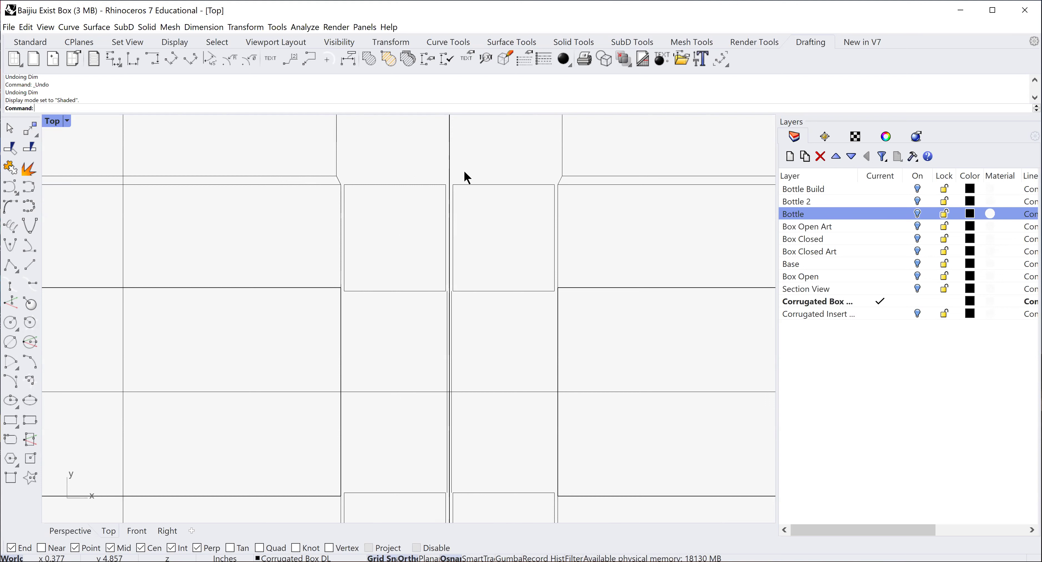
{"action": "scroll", "coordinate": [464, 171], "scroll_direction": "down", "scroll_amount": 5}
{"action": "scroll", "coordinate": [464, 171], "scroll_direction": "down", "scroll_amount": 2}
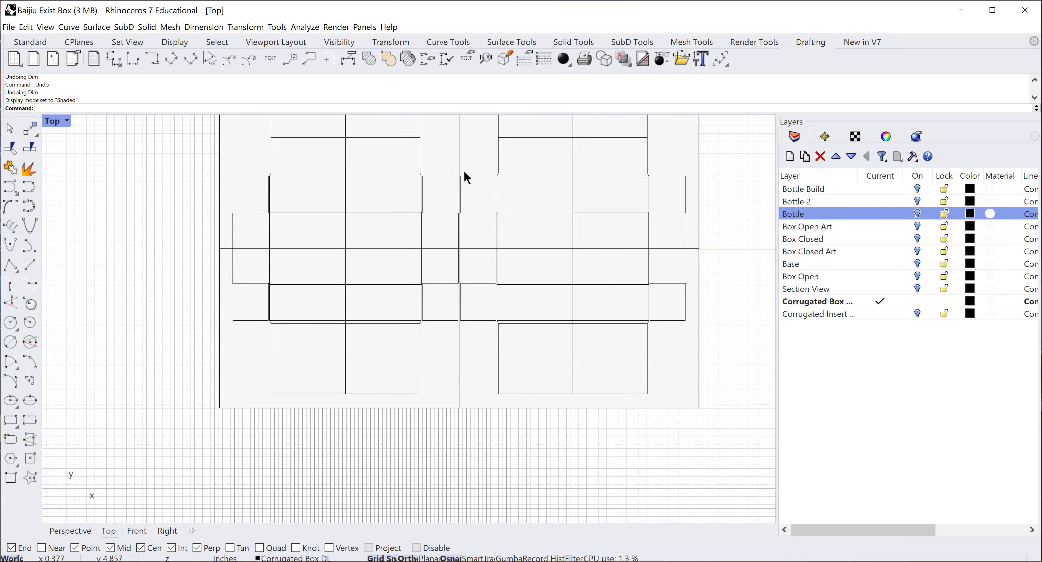
{"action": "right_click_drag", "start_coordinate": [464, 171], "coordinate": [460, 252]}
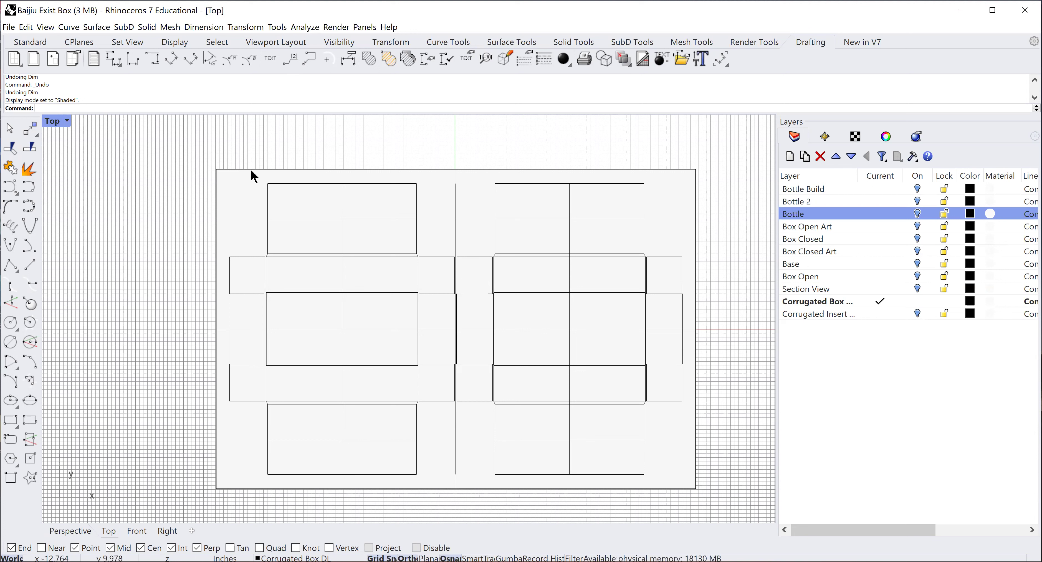
{"action": "left_click", "coordinate": [7, 129]}
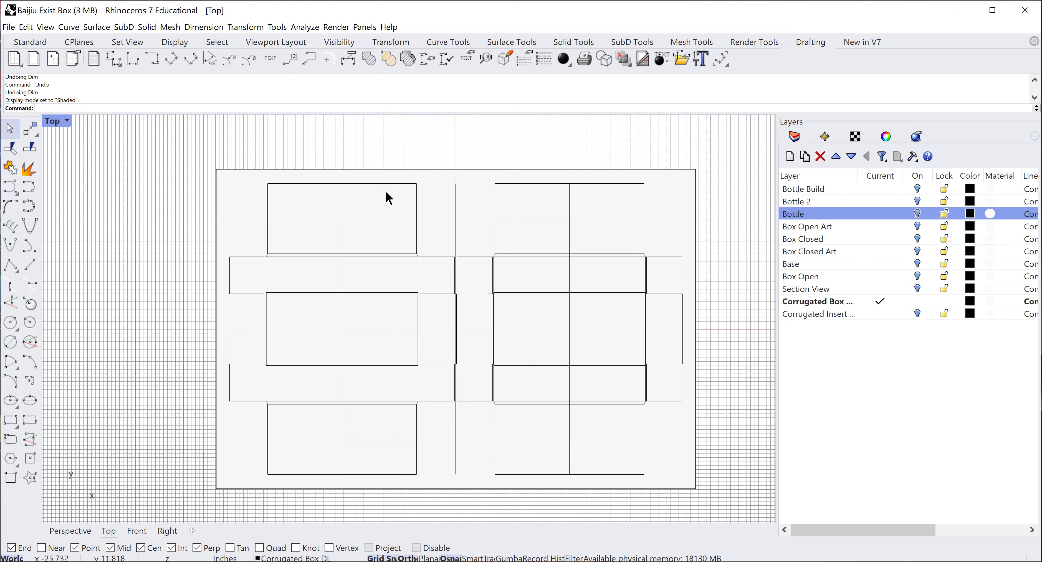
{"action": "left_click", "coordinate": [416, 169]}
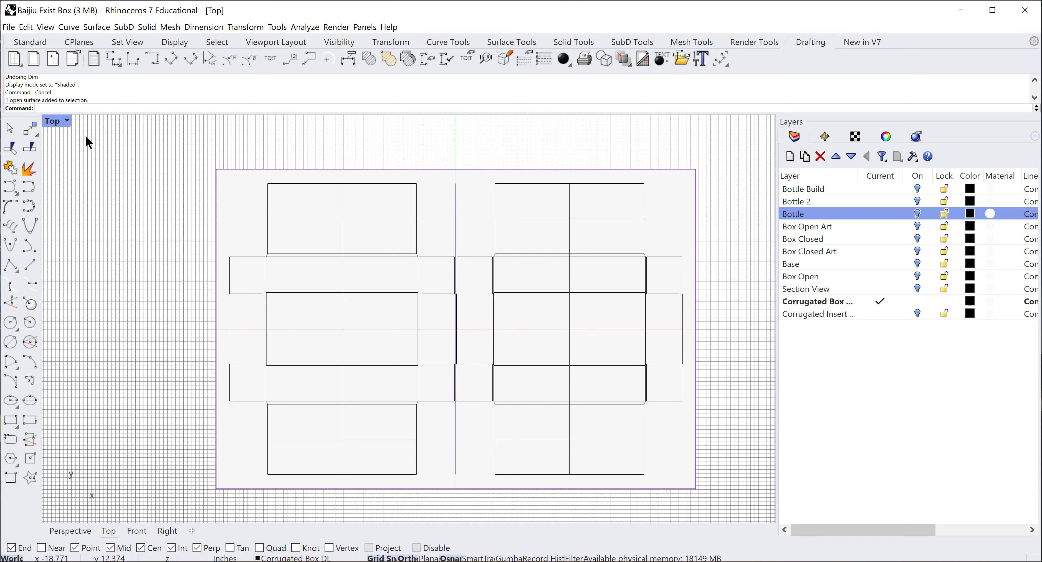
{"action": "key", "text": "Escape"}
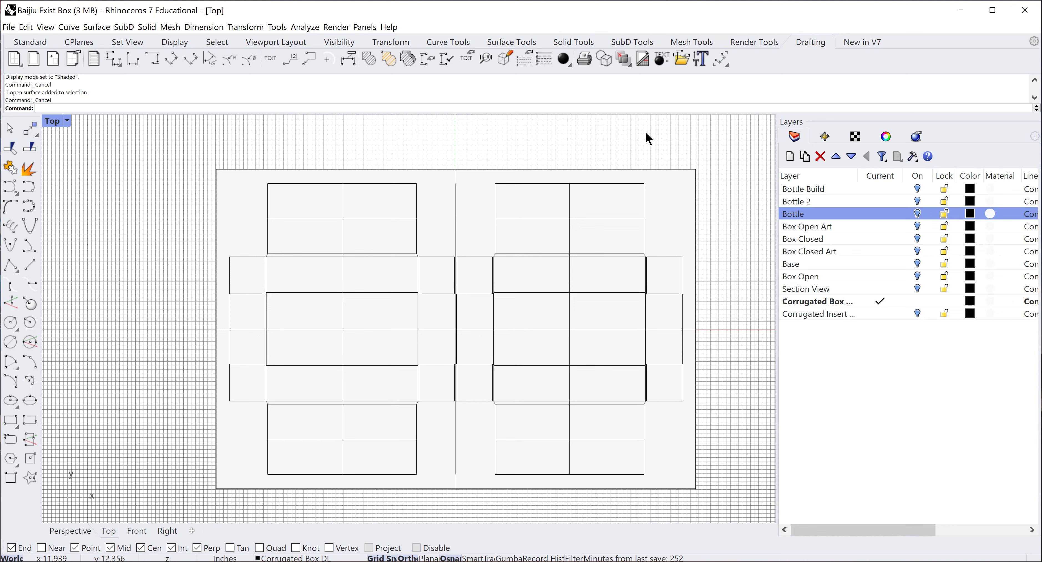
{"action": "left_click", "coordinate": [11, 129]}
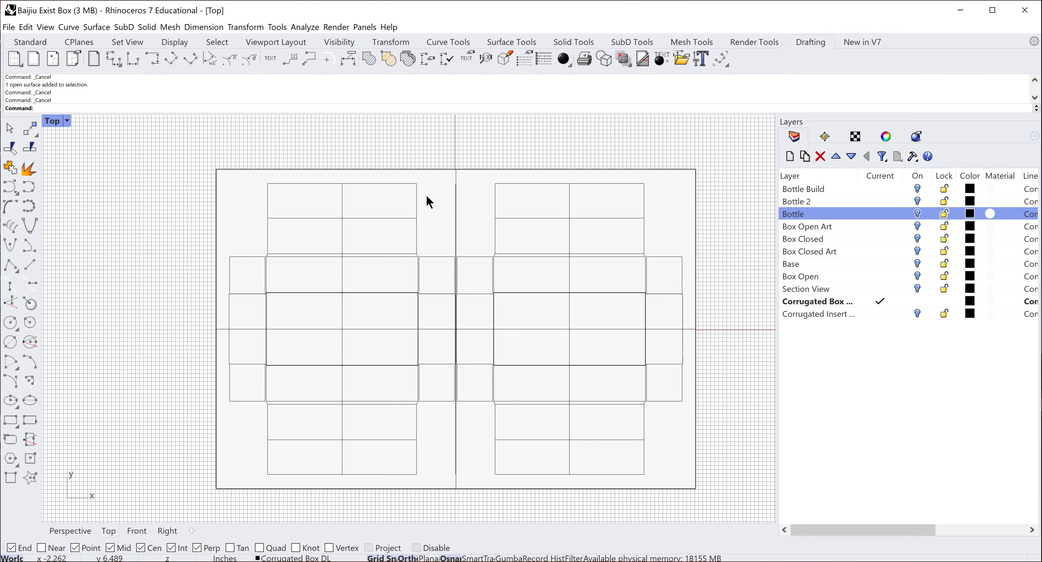
- Highlight the vertical centre line of each dieline and the shared horizontal centre line for inspection, and clear the selection
{"action": "left_click", "coordinate": [341, 236]}
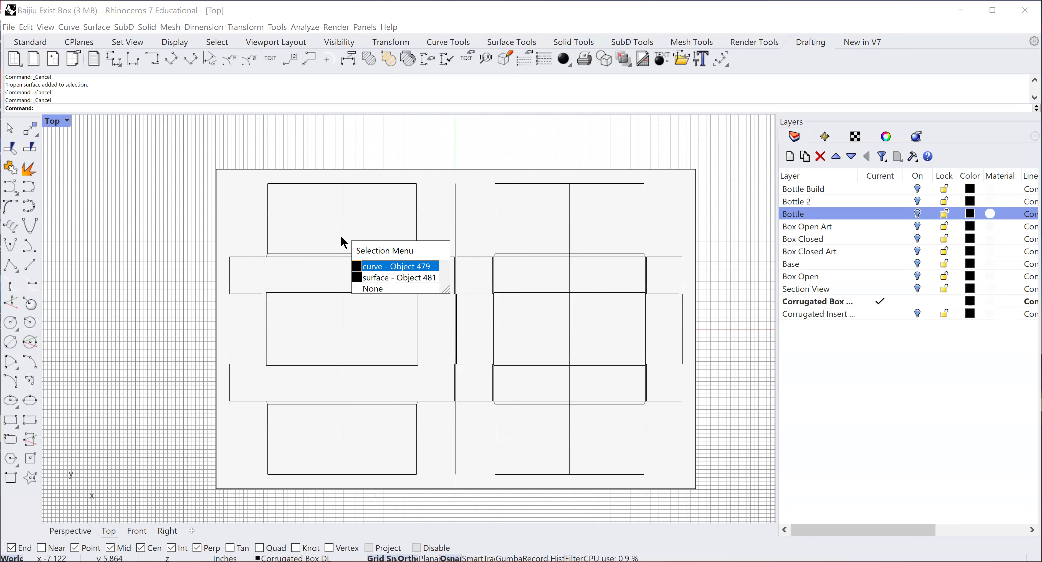
{"action": "left_click", "coordinate": [375, 270]}
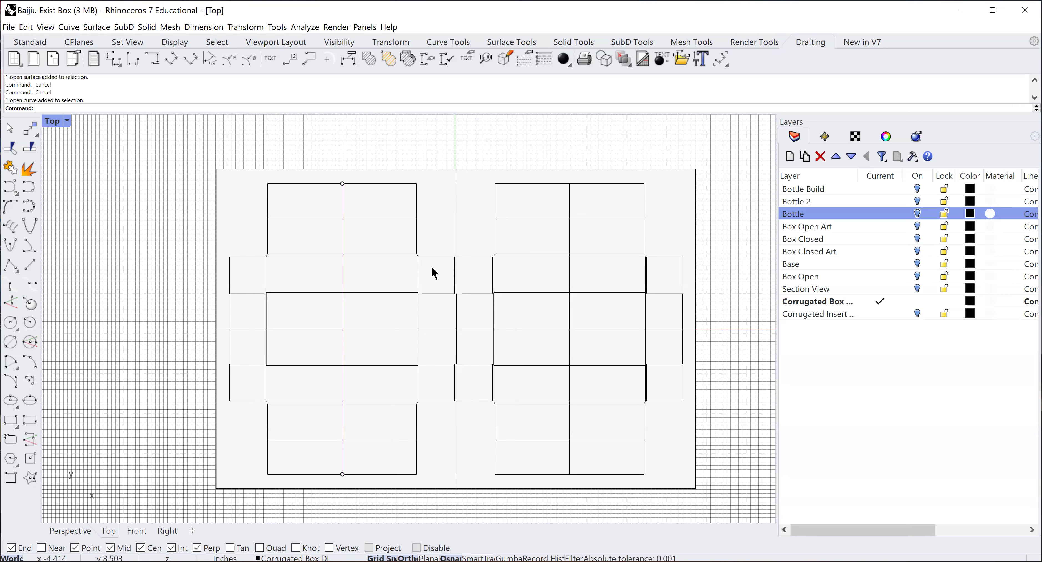
{"action": "left_click", "coordinate": [569, 199]}
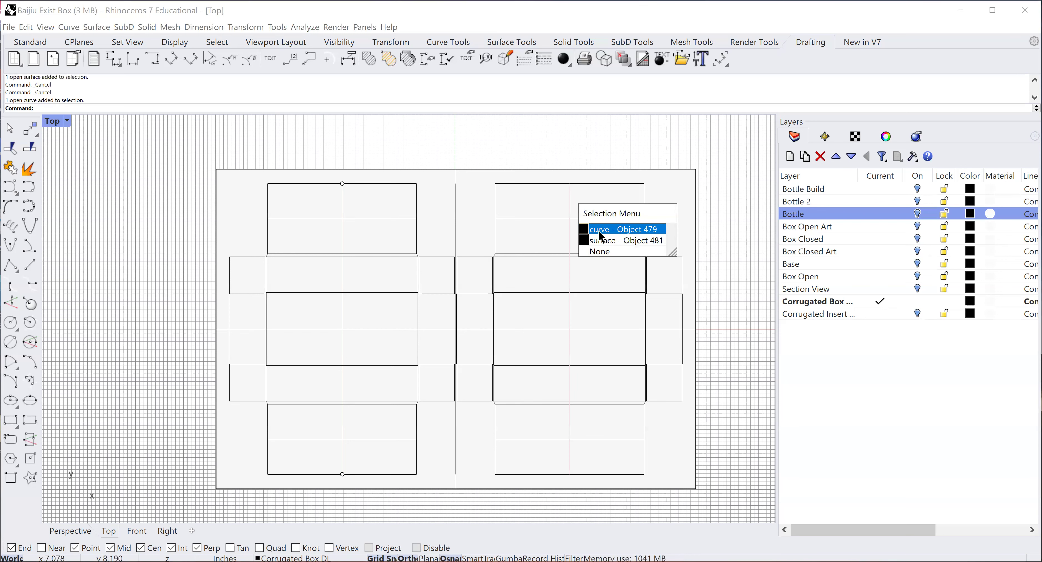
{"action": "left_click", "coordinate": [598, 231]}
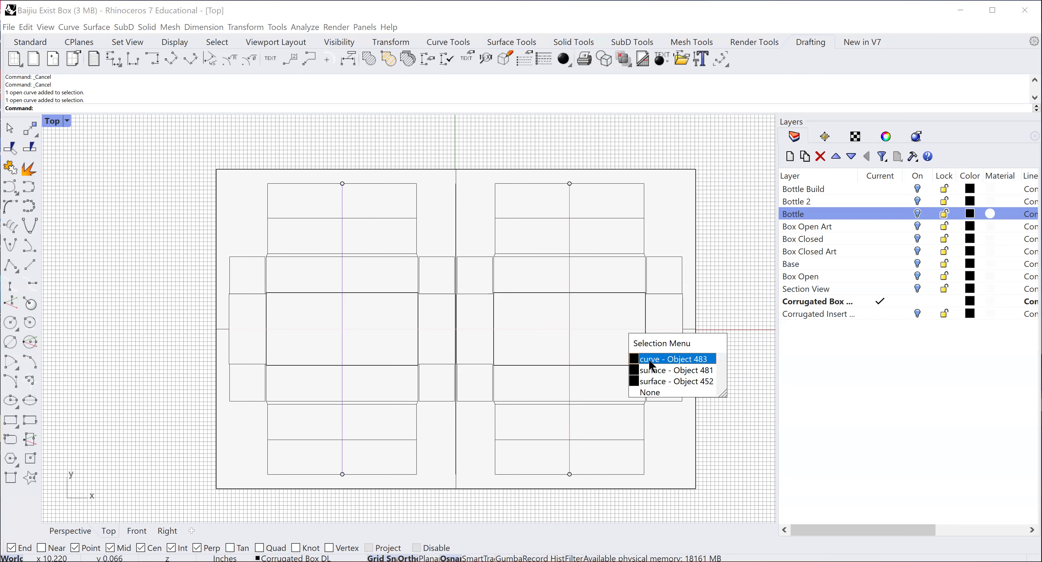
{"action": "left_click", "coordinate": [651, 359]}
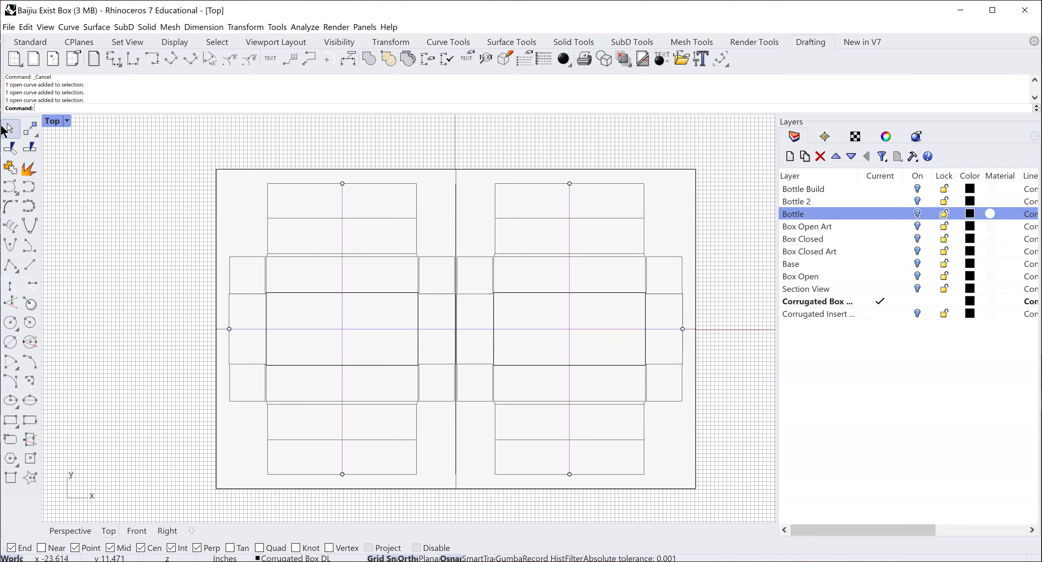
{"action": "left_click", "coordinate": [10, 130]}
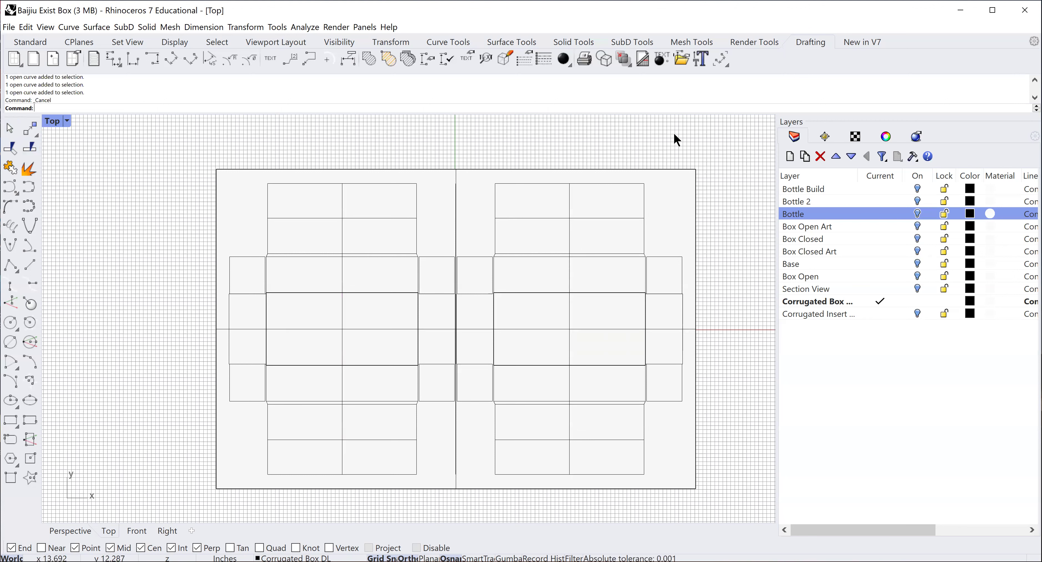
{"action": "left_click", "coordinate": [12, 130]}
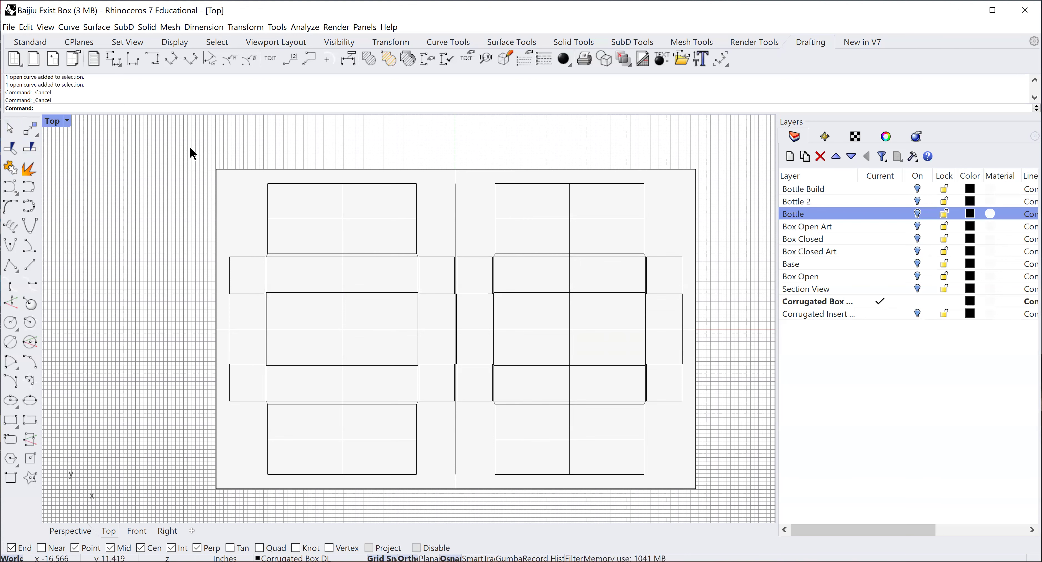
- Select the whole dieline layout and start exporting the selection as a PDF named Box DL Test
{"action": "mouse_move", "coordinate": [190, 148]}
{"action": "left_mouse_down"}
{"action": "mouse_move", "coordinate": [419, 295]}
{"action": "mouse_move", "coordinate": [698, 489]}
{"action": "mouse_move", "coordinate": [719, 516]}
{"action": "left_mouse_up"}
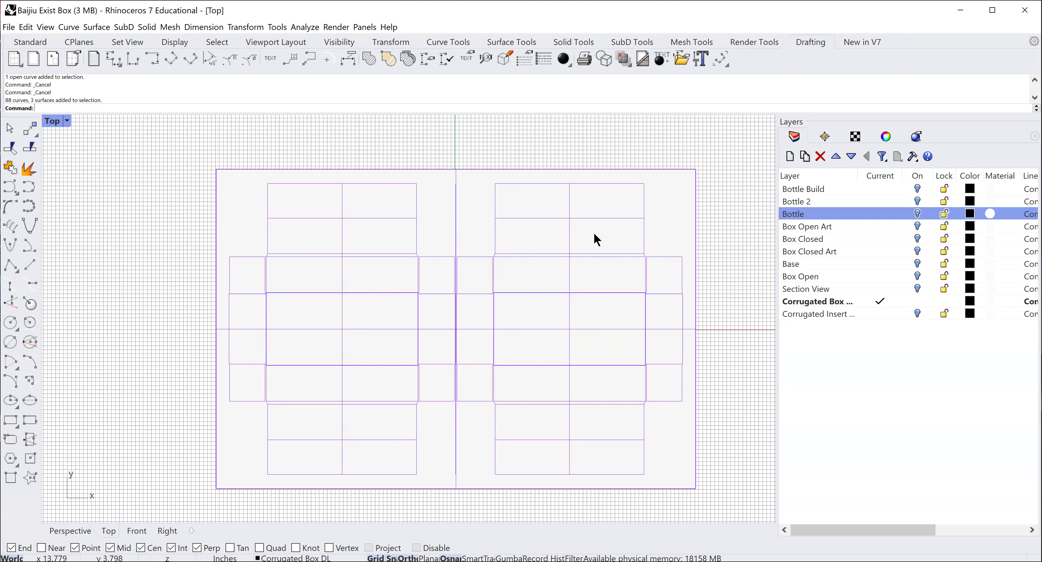
{"action": "left_click", "coordinate": [9, 27]}
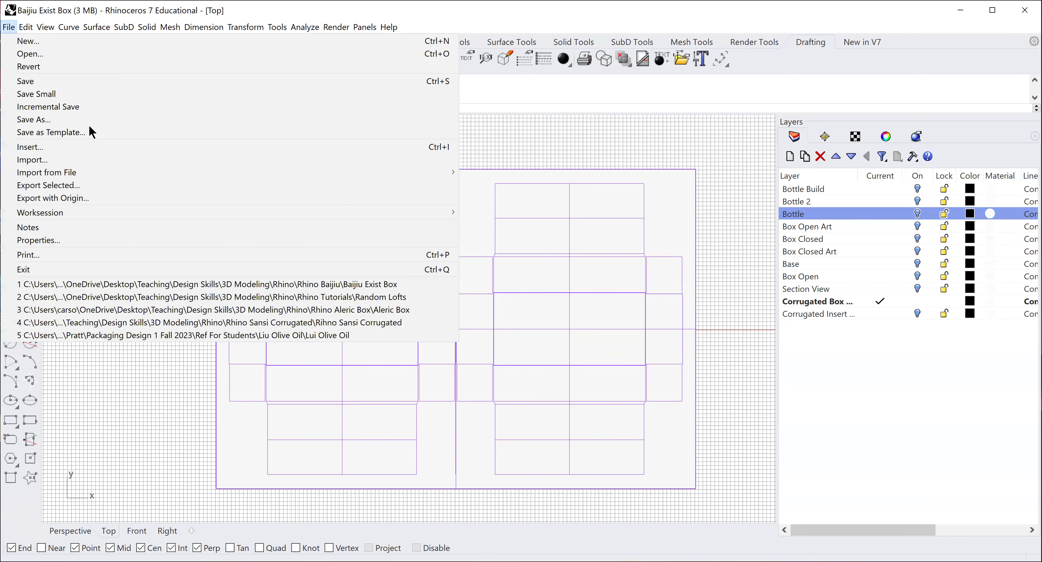
{"action": "left_click", "coordinate": [47, 191]}
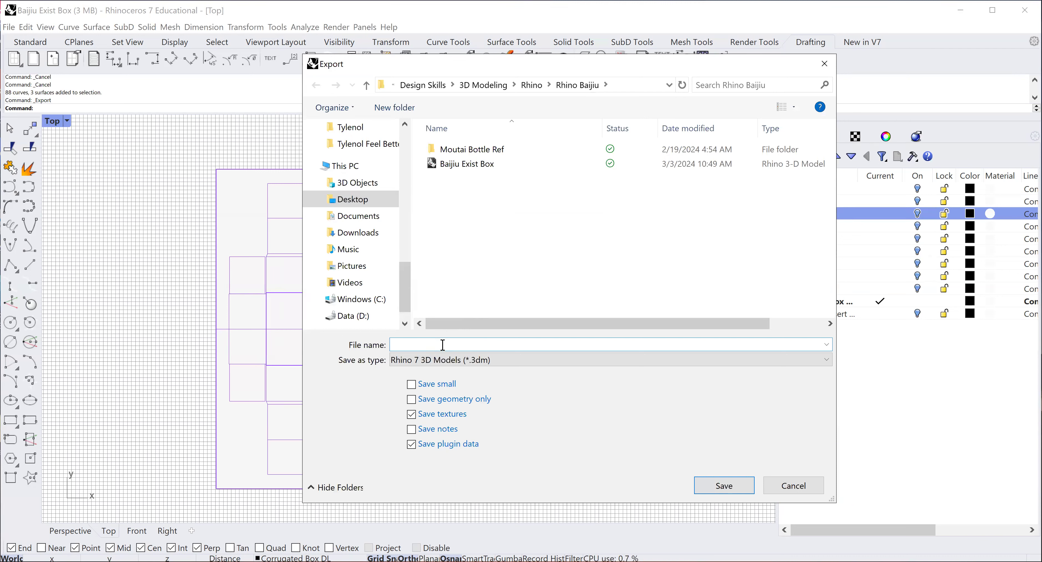
{"action": "type", "text": "Box "}
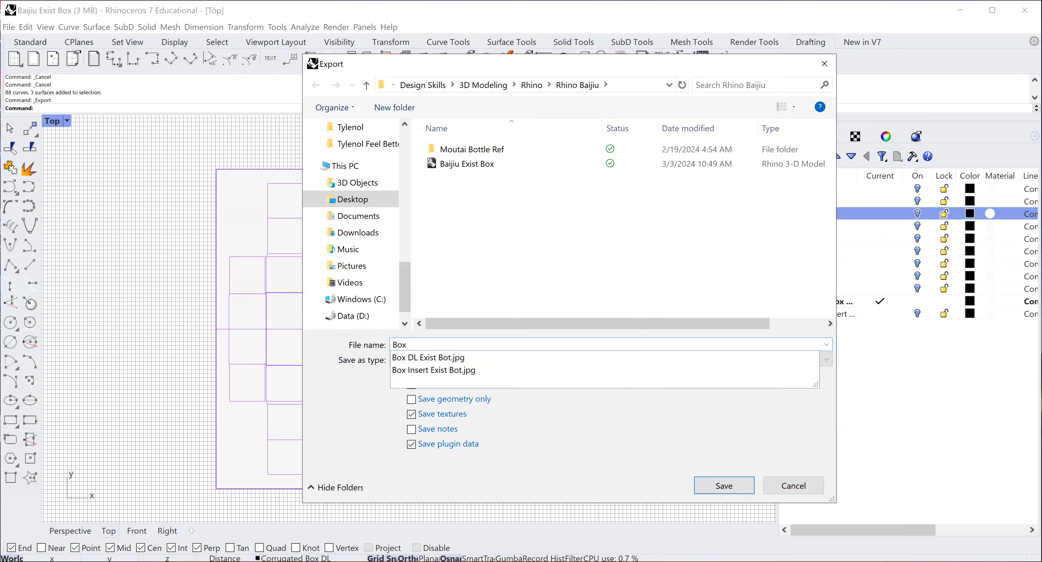
{"action": "type", "text": "DL"}
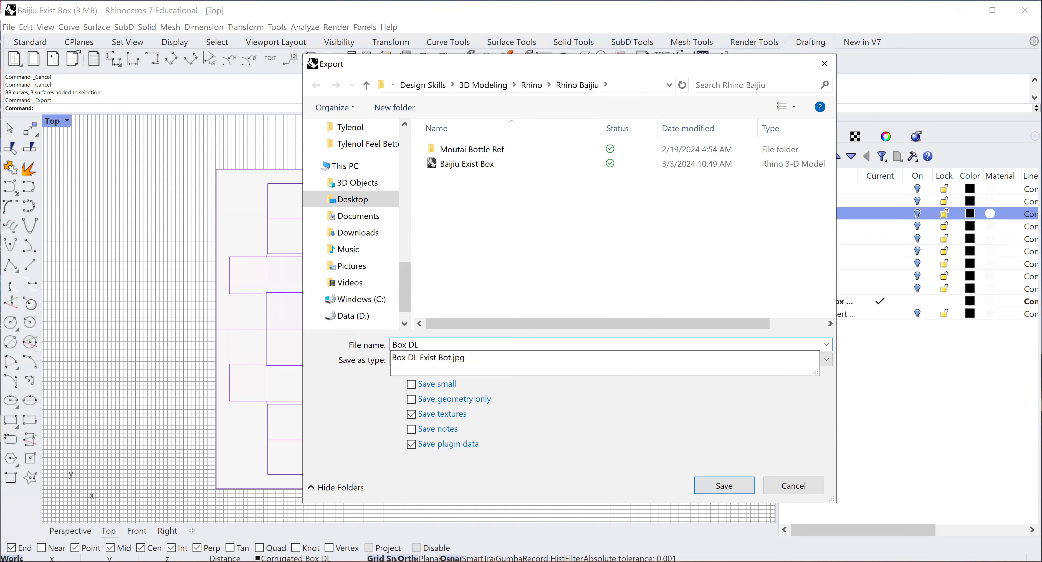
{"action": "type", "text": " Test"}
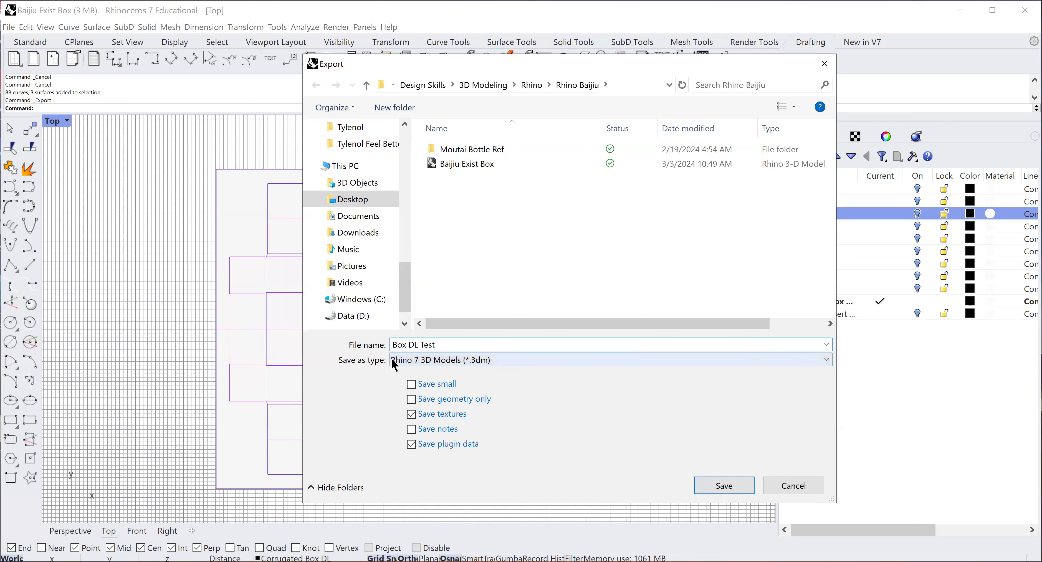
{"action": "left_click", "coordinate": [826, 358]}
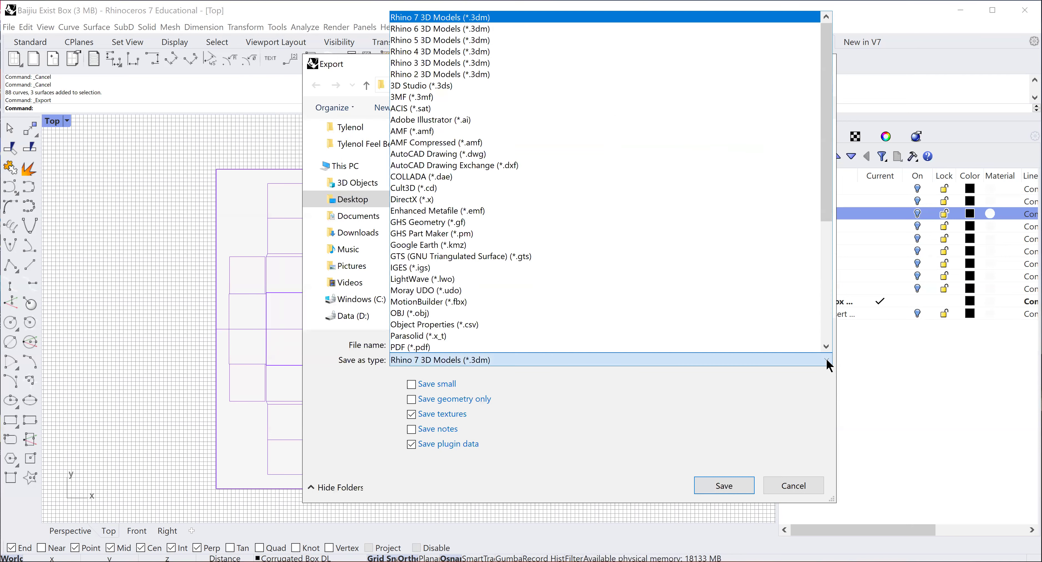
{"action": "left_click", "coordinate": [398, 350]}
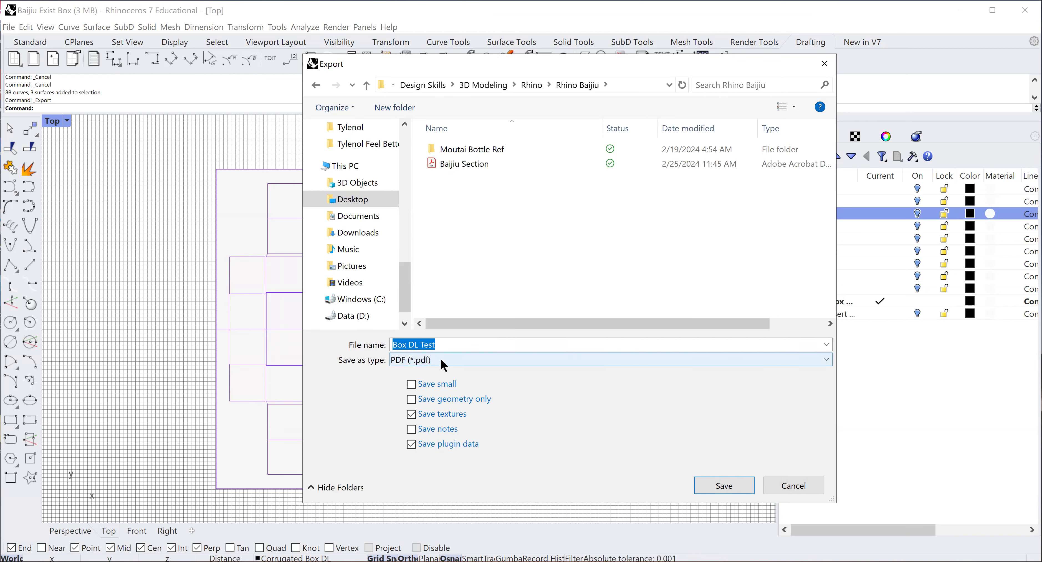
{"action": "left_click", "coordinate": [724, 487]}
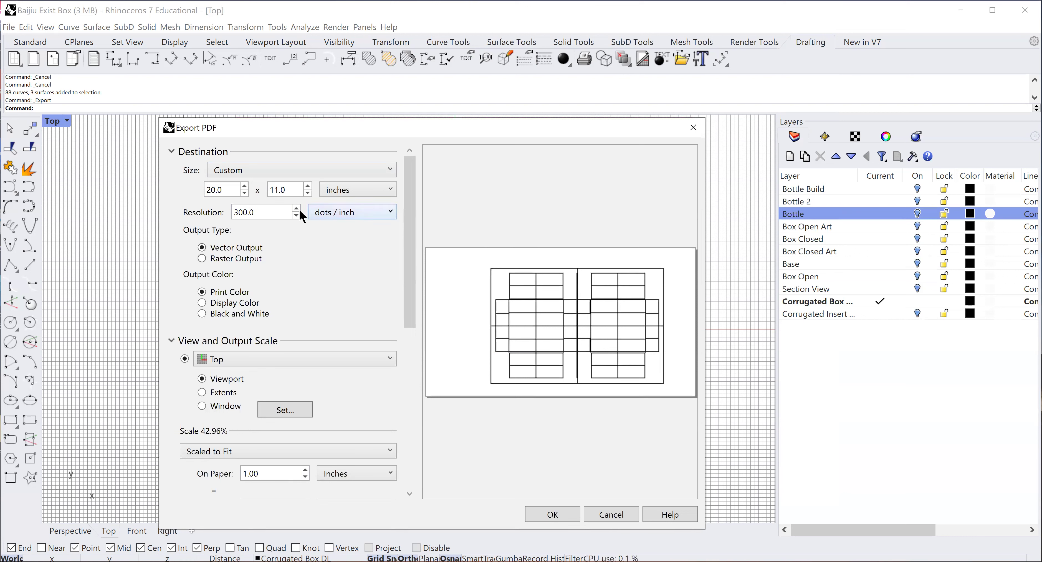
- Set the custom PDF page size to 30 by 20 inches
{"action": "double_click", "coordinate": [229, 191]}
{"action": "type", "text": "30"}
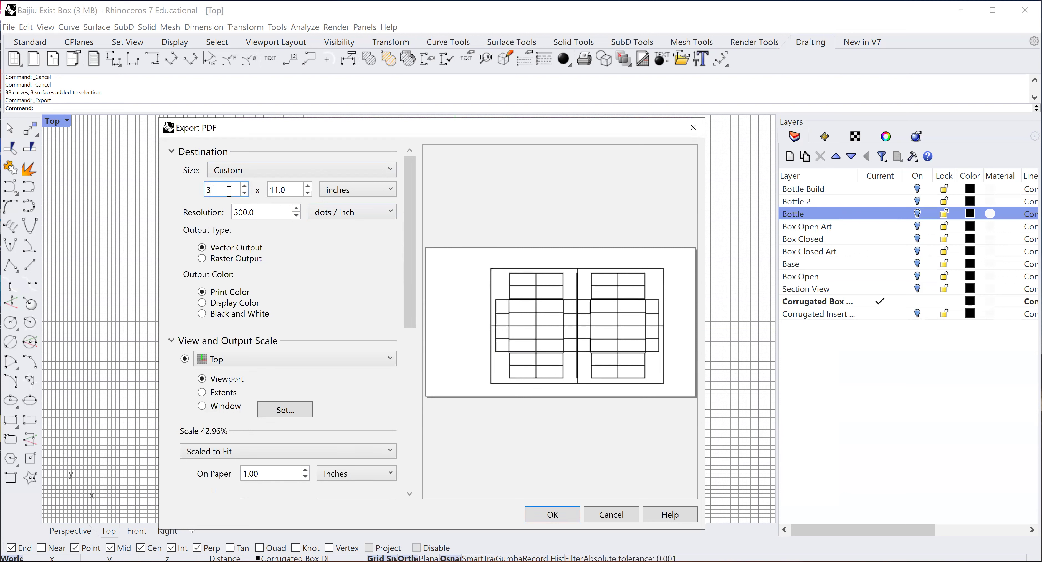
{"action": "left_click", "coordinate": [296, 189]}
{"action": "double_click", "coordinate": [296, 189]}
{"action": "key", "text": "BackSpace"}
{"action": "type", "text": "2"}
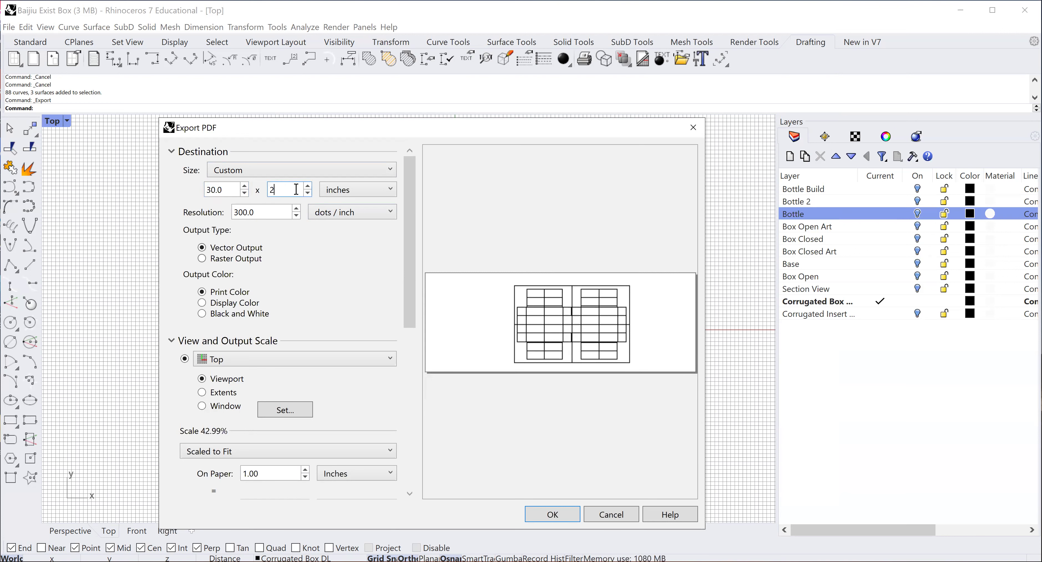
{"action": "type", "text": "0"}
{"action": "double_click", "coordinate": [280, 214]}
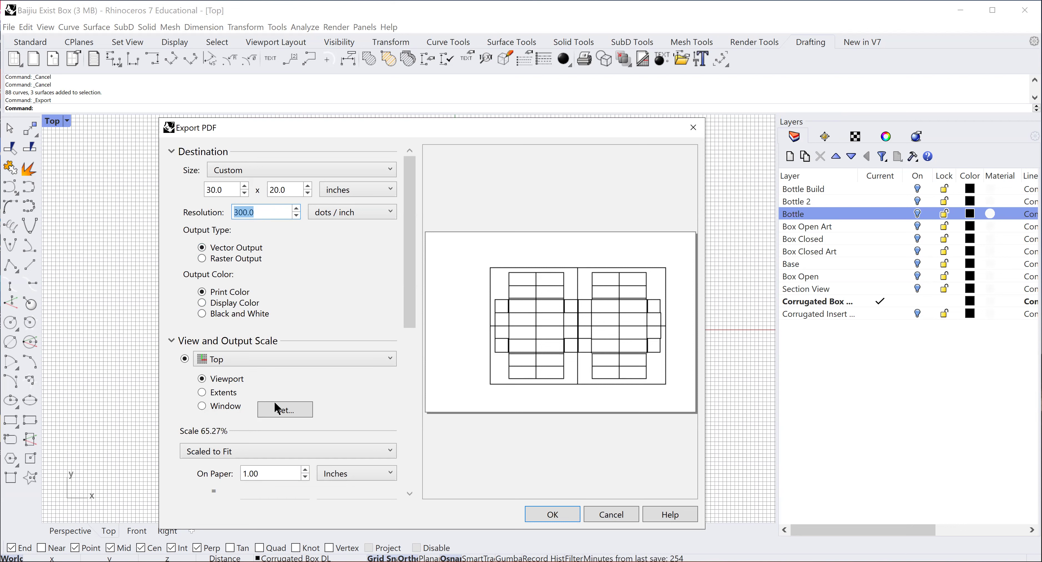
- Set the PDF output of the Top view to Extents at 1:1 scale
{"action": "left_click", "coordinate": [201, 392]}
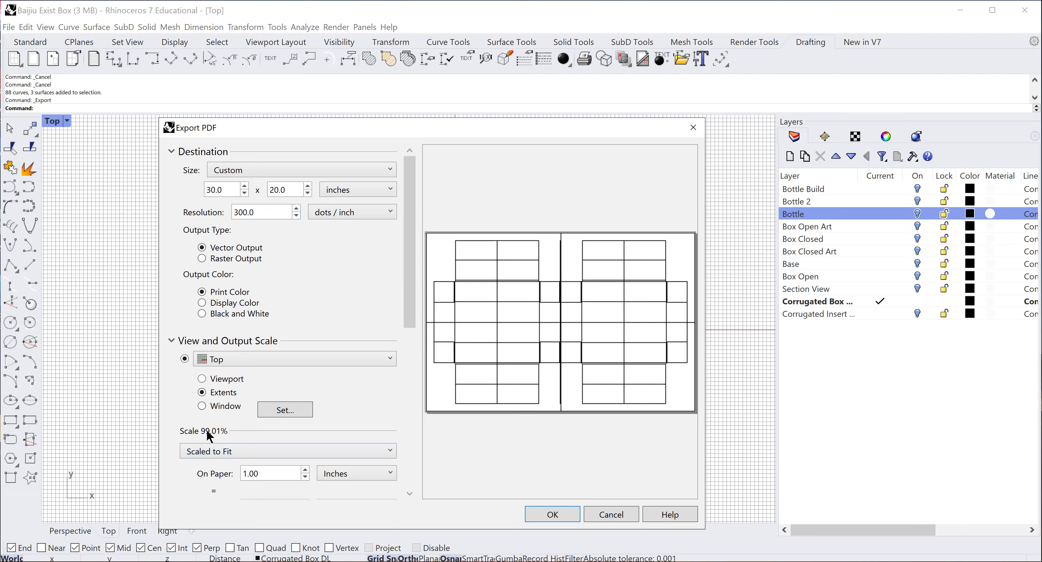
{"action": "left_click", "coordinate": [389, 449]}
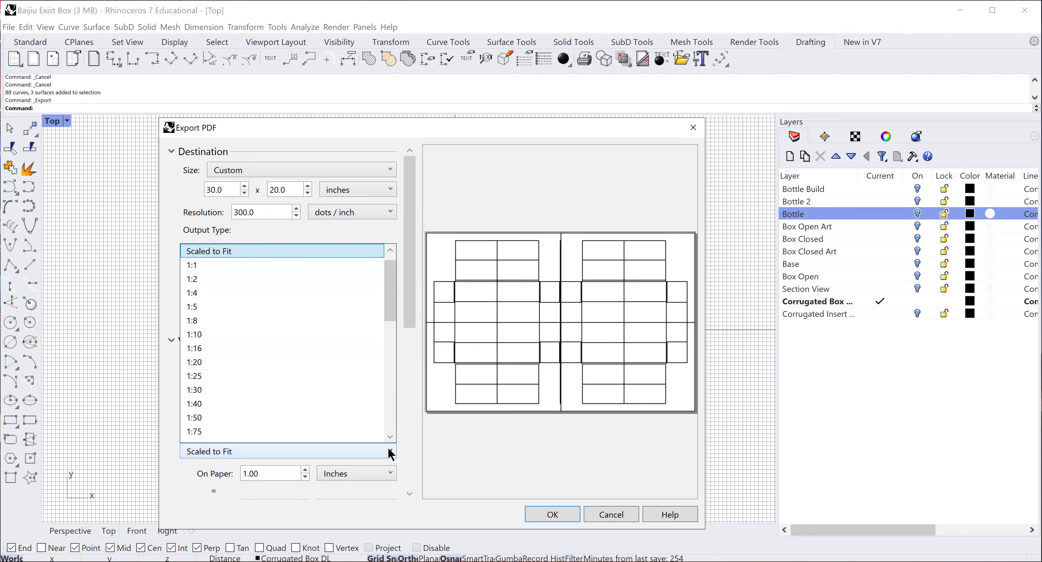
{"action": "scroll", "coordinate": [367, 281], "scroll_direction": "down", "scroll_amount": 2}
{"action": "left_click_drag", "start_coordinate": [396, 279], "coordinate": [387, 243]}
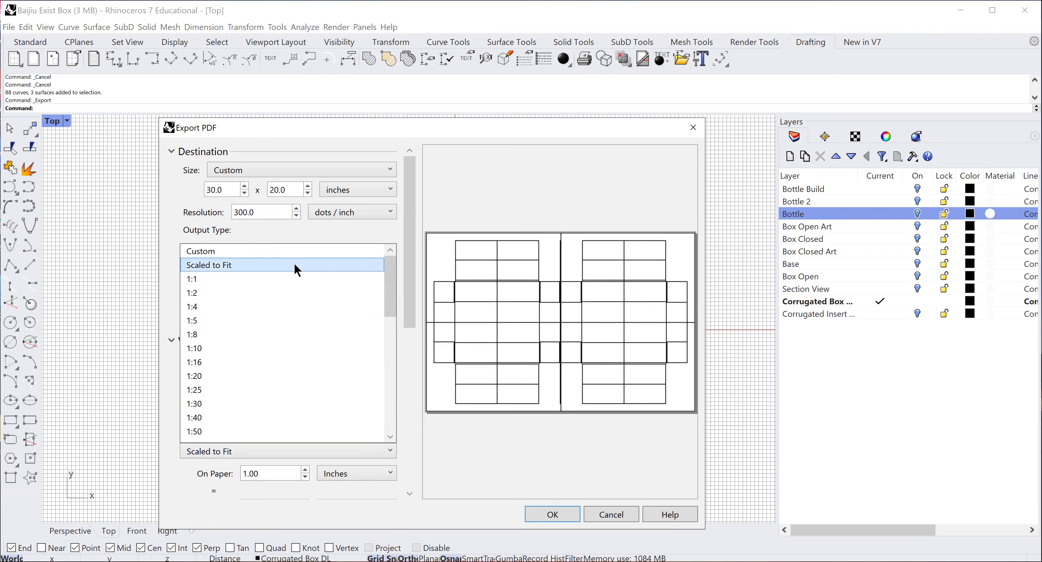
{"action": "left_click", "coordinate": [194, 285]}
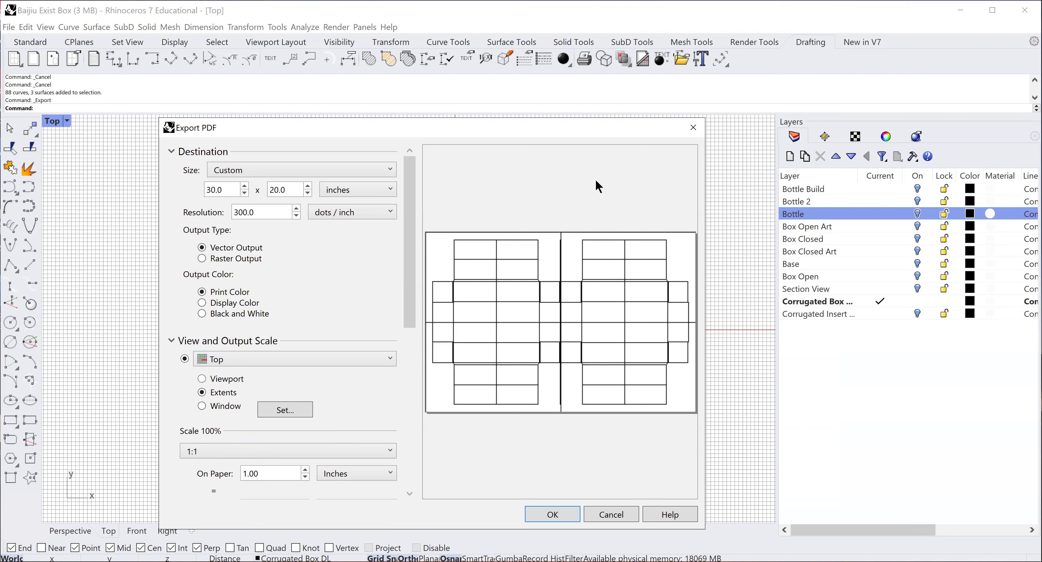
- Review the linetype and line width settings and complete the PDF export
{"action": "left_click", "coordinate": [408, 204]}
{"action": "left_click_drag", "start_coordinate": [410, 209], "coordinate": [406, 397]}
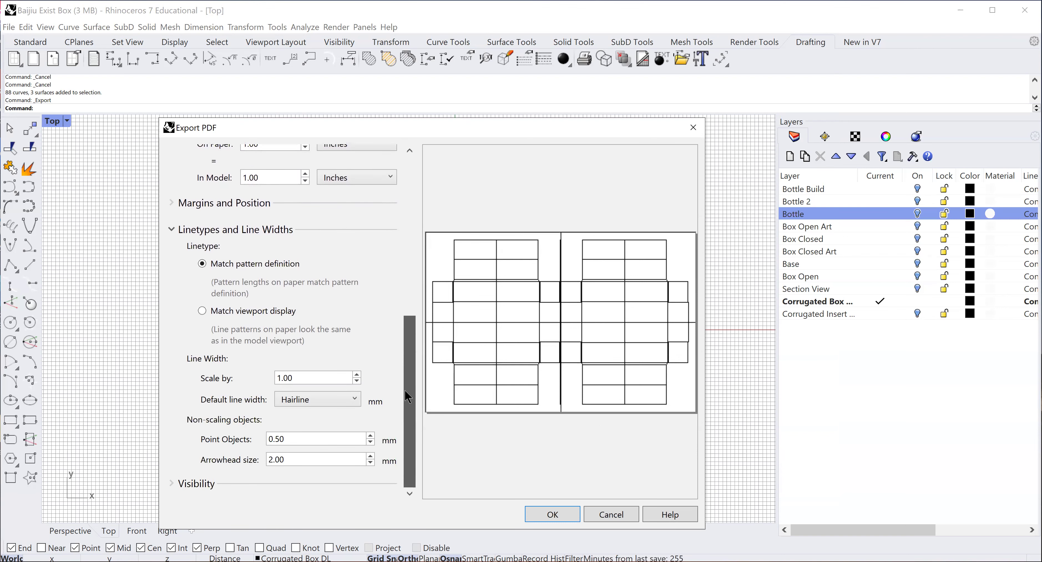
{"action": "scroll", "coordinate": [420, 246], "scroll_direction": "up", "scroll_amount": 5}
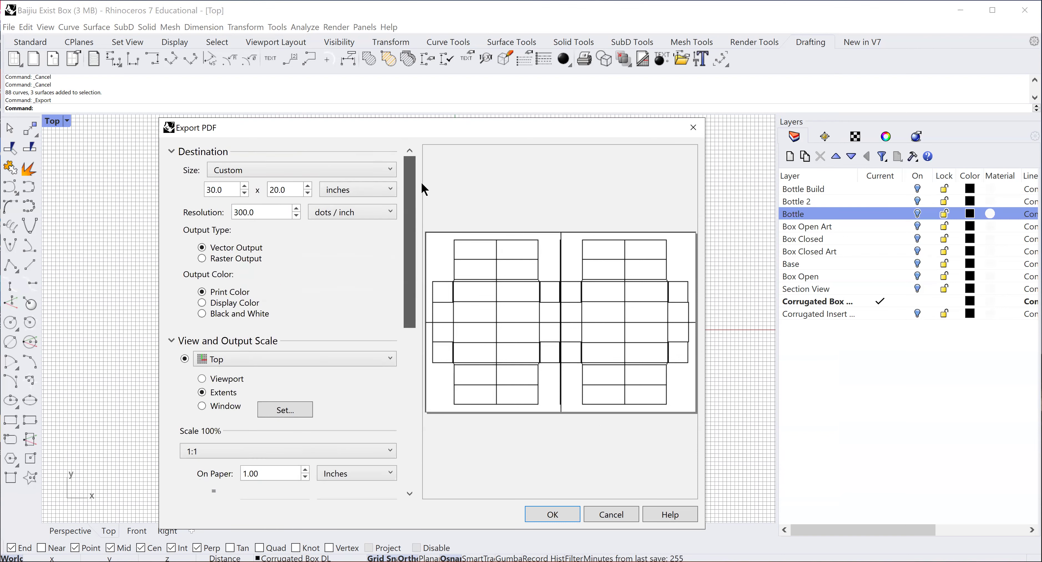
{"action": "left_click", "coordinate": [552, 516]}
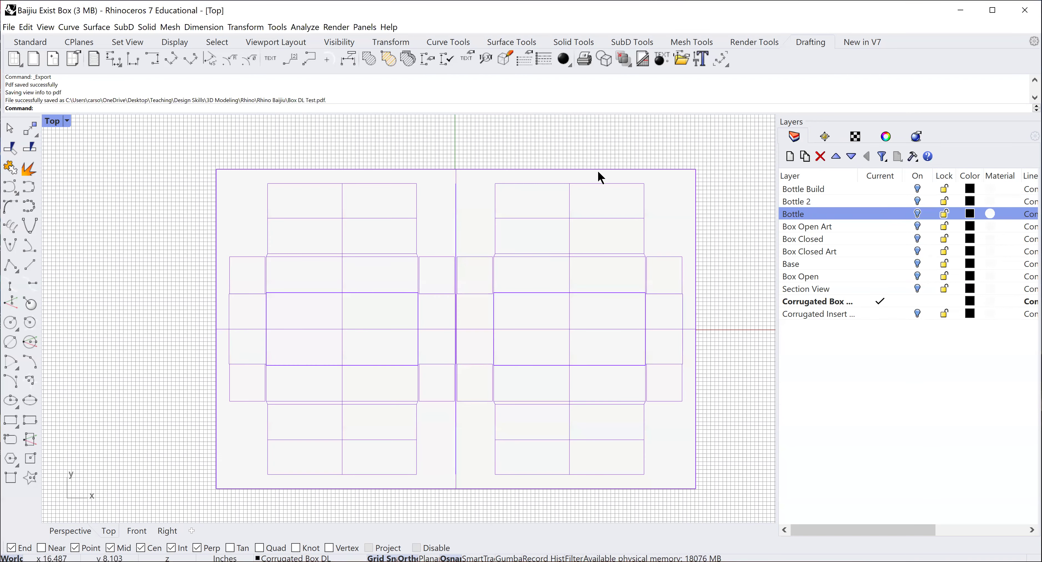